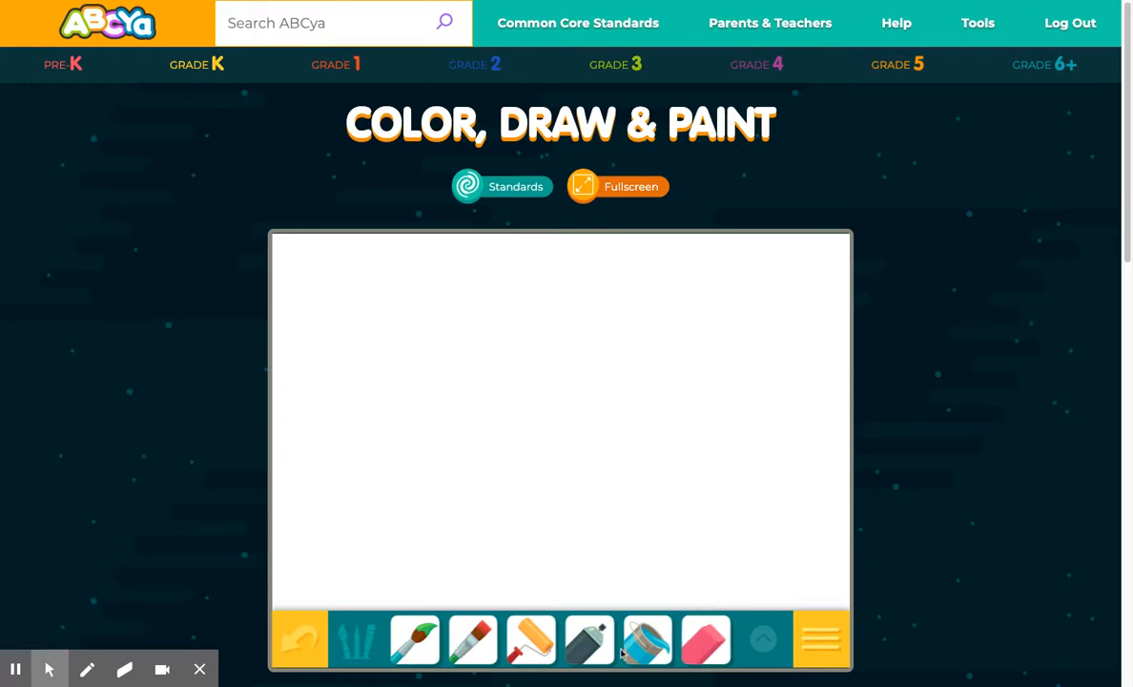
- Draw a light blue circle in the middle of the canvas with the Shapes tool
{"action": "left_click", "coordinate": [764, 645]}
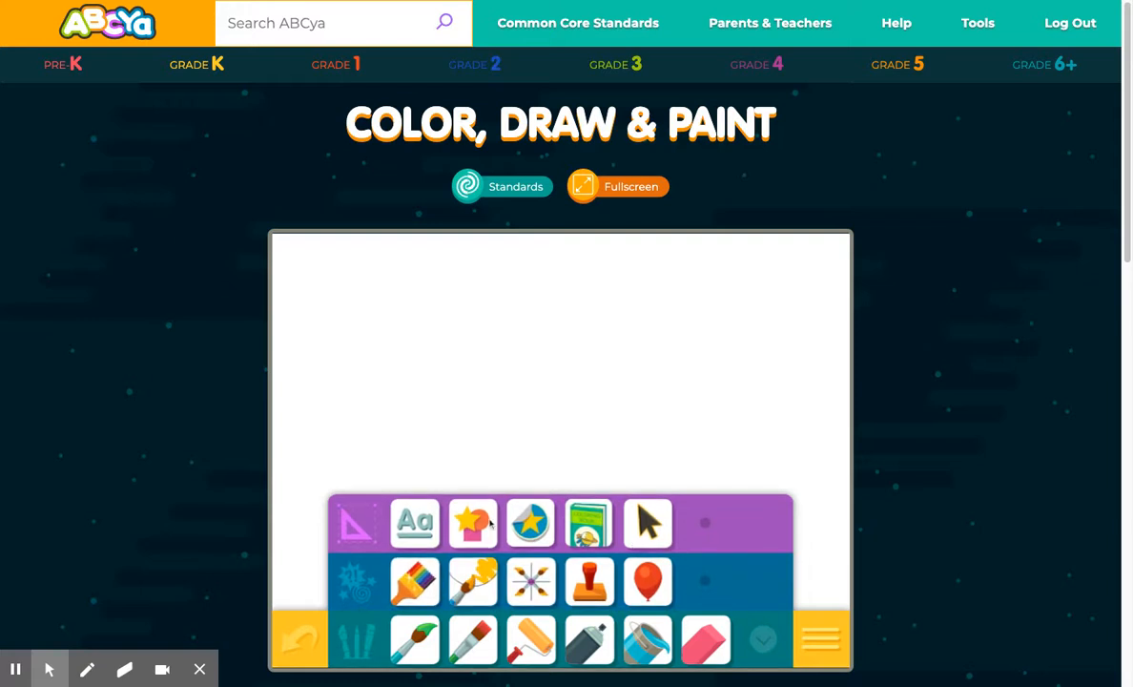
{"action": "left_click", "coordinate": [479, 522]}
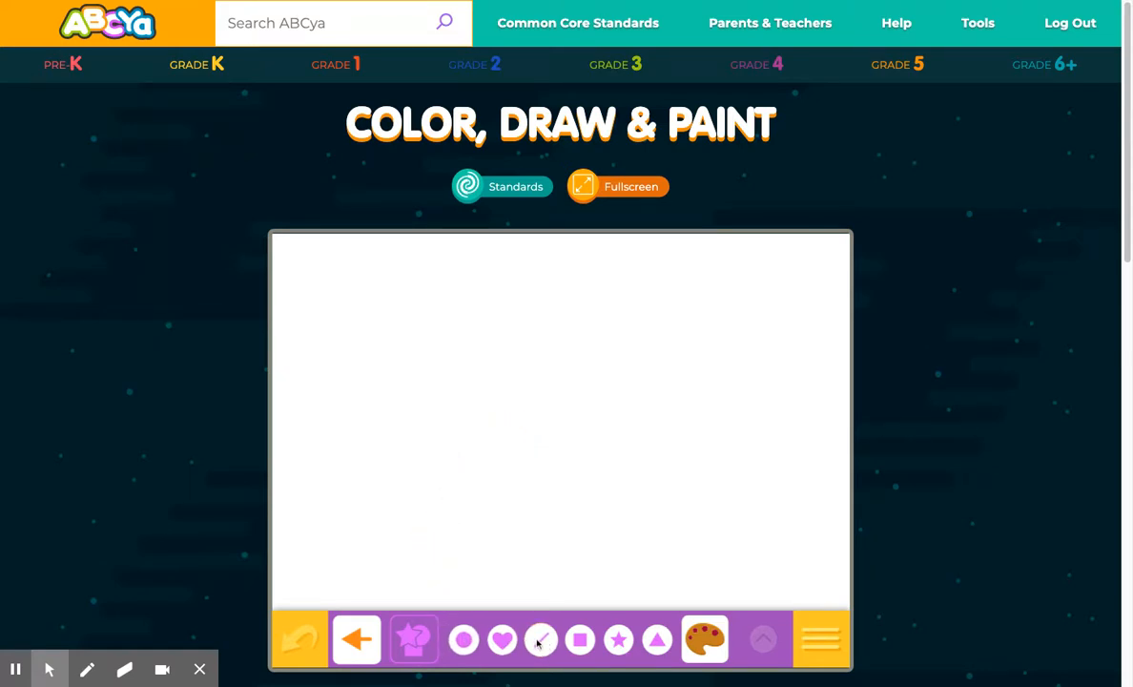
{"action": "left_click", "coordinate": [467, 642]}
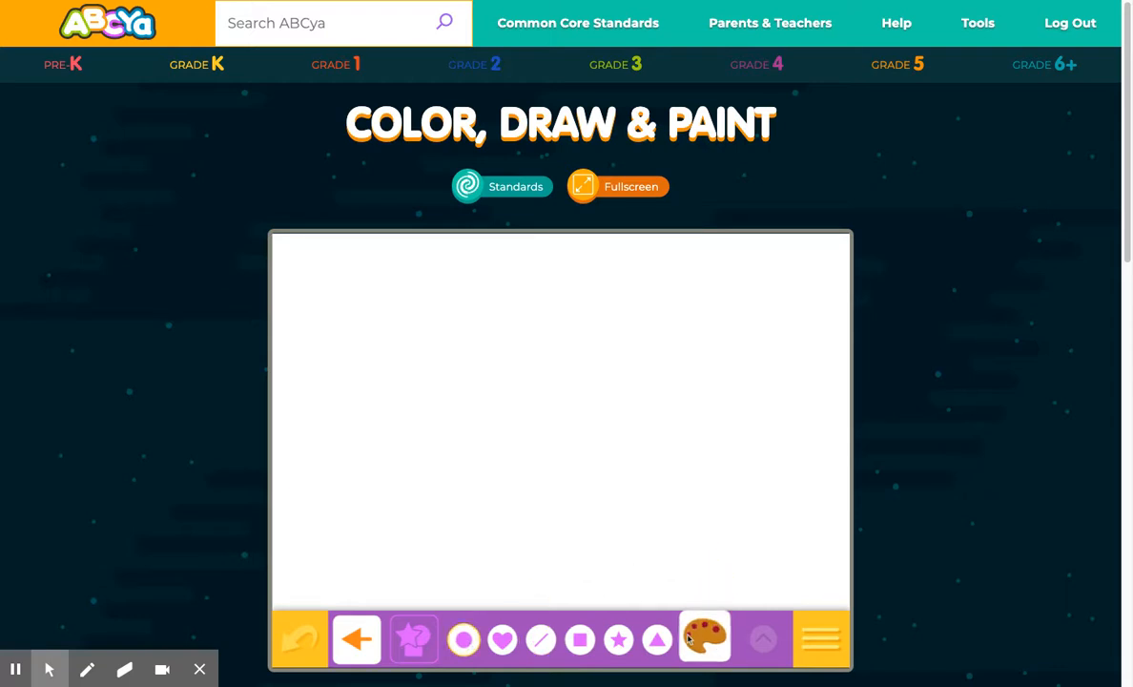
{"action": "left_click", "coordinate": [712, 641]}
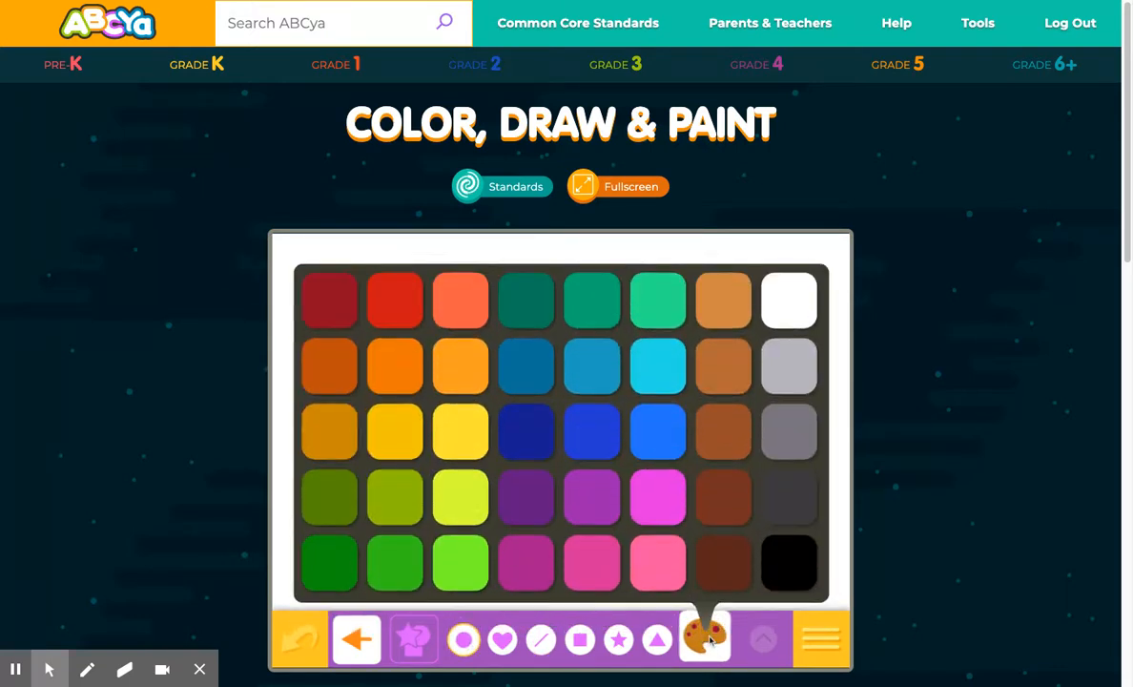
{"action": "left_click", "coordinate": [668, 381]}
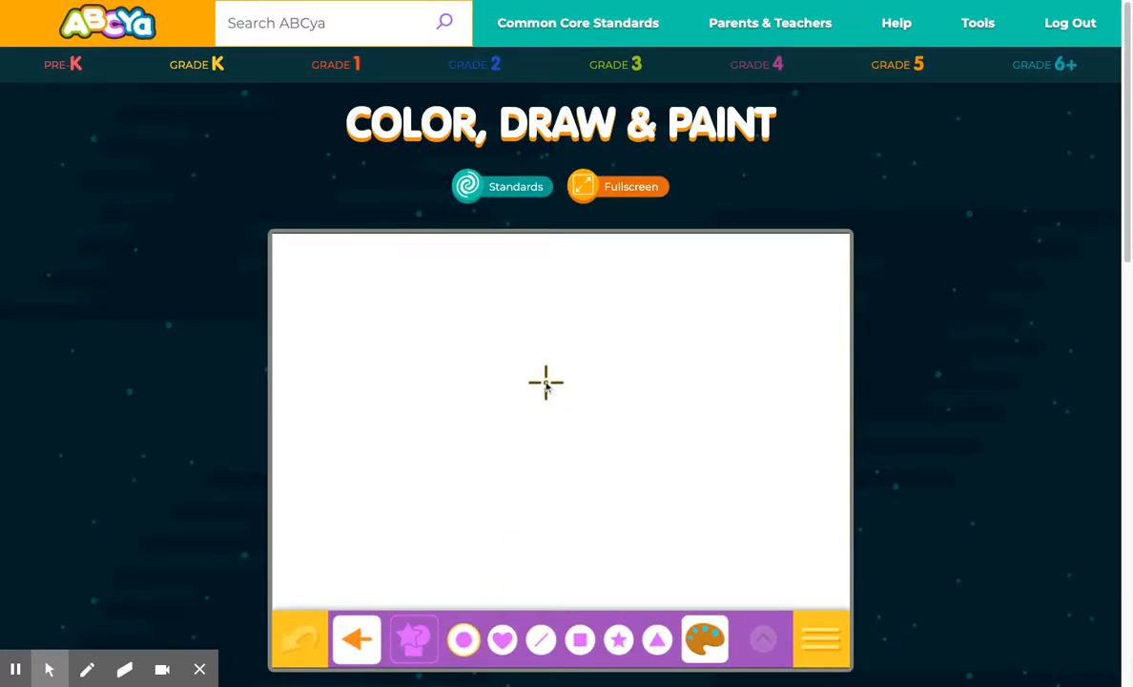
{"action": "left_click_drag", "start_coordinate": [545, 402], "coordinate": [643, 493]}
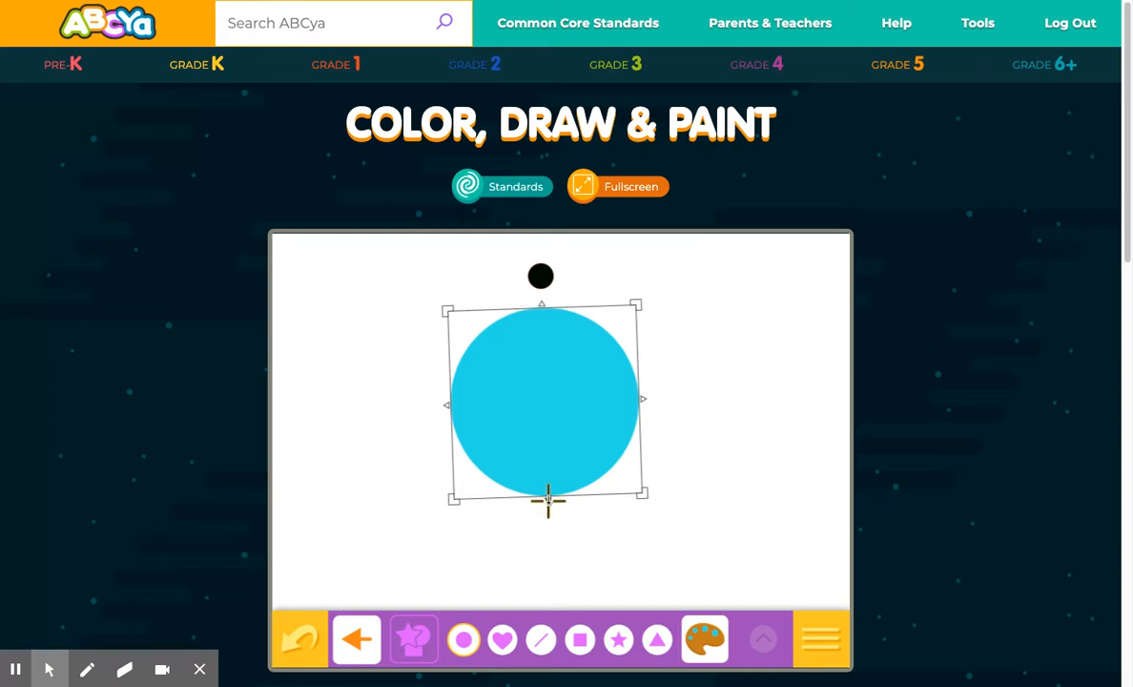
- Stretch and straighten the blue circle into a tall, upright egg-shaped oval filling most of the canvas height
{"action": "left_click_drag", "start_coordinate": [549, 494], "coordinate": [548, 557]}
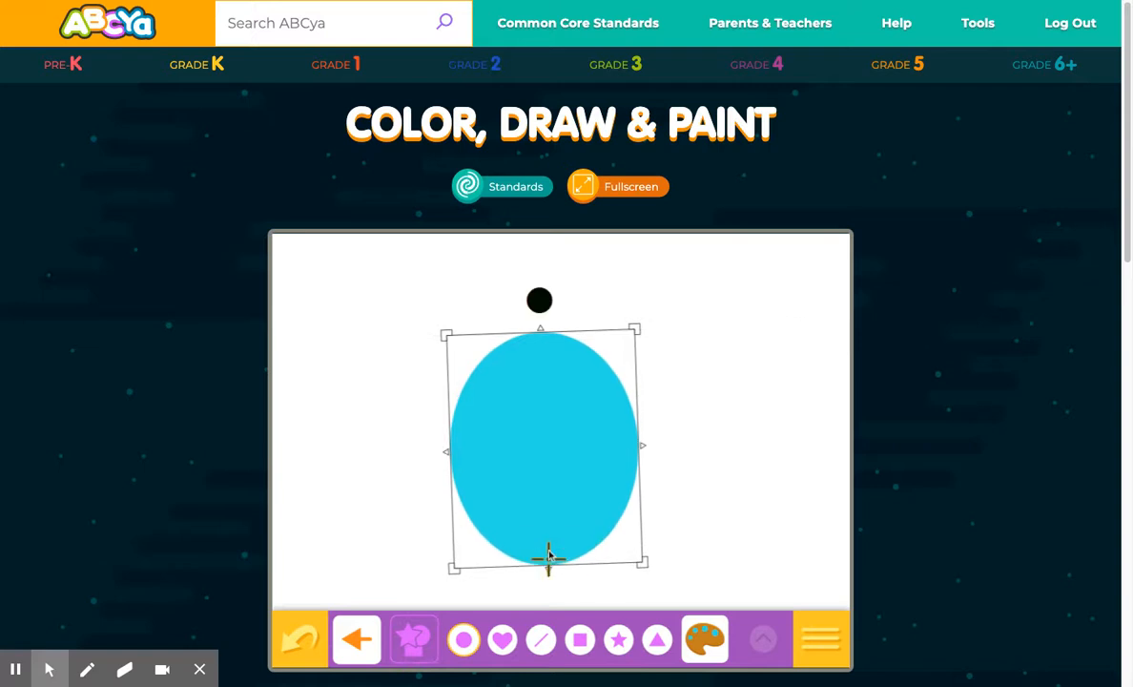
{"action": "left_click_drag", "start_coordinate": [539, 317], "coordinate": [555, 303]}
{"action": "left_click_drag", "start_coordinate": [648, 294], "coordinate": [655, 297]}
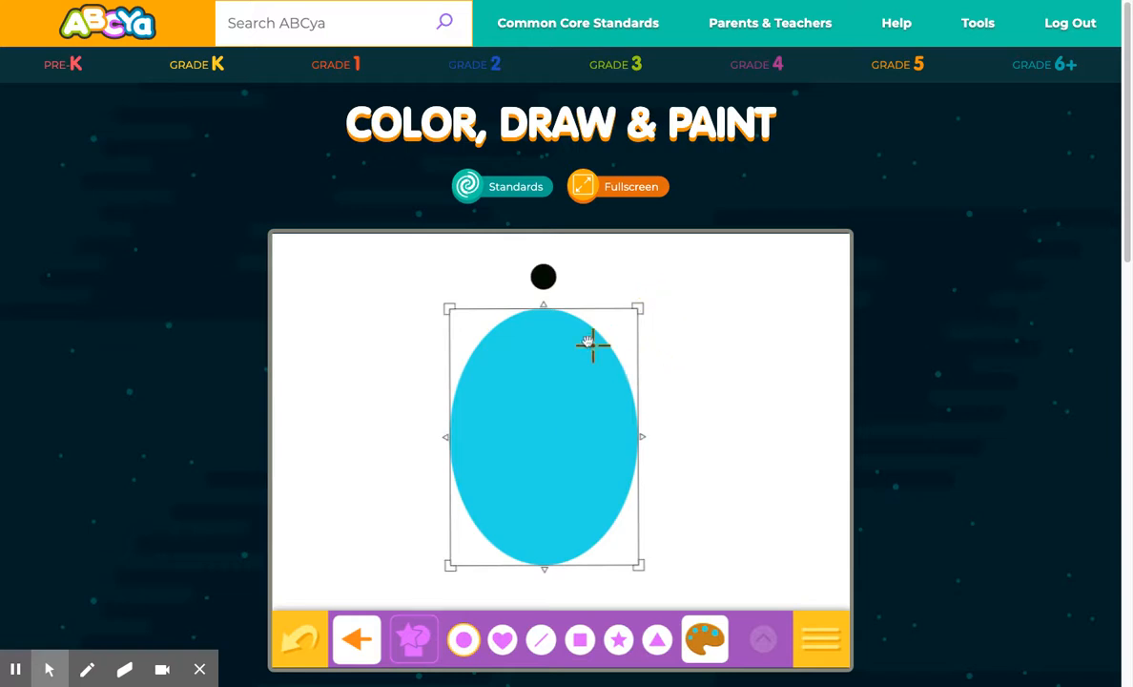
{"action": "left_click_drag", "start_coordinate": [542, 308], "coordinate": [544, 274]}
{"action": "left_click_drag", "start_coordinate": [643, 420], "coordinate": [663, 421]}
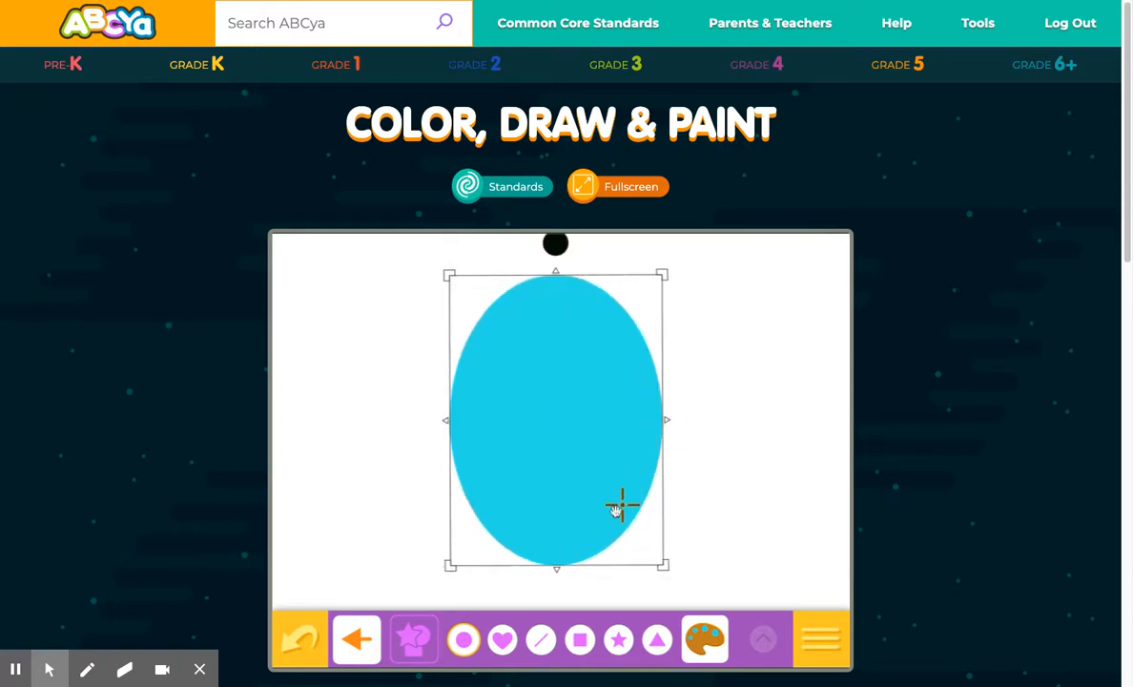
{"action": "left_click_drag", "start_coordinate": [559, 568], "coordinate": [559, 570]}
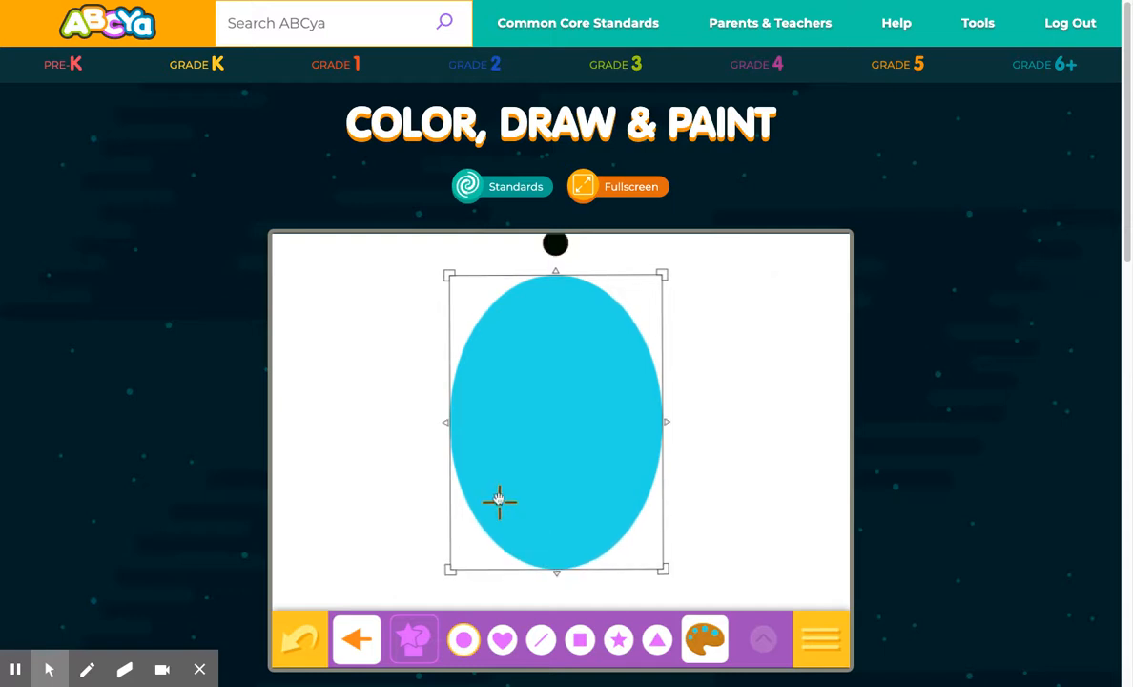
{"action": "left_click_drag", "start_coordinate": [450, 421], "coordinate": [430, 423]}
{"action": "left_click_drag", "start_coordinate": [549, 429], "coordinate": [562, 428]}
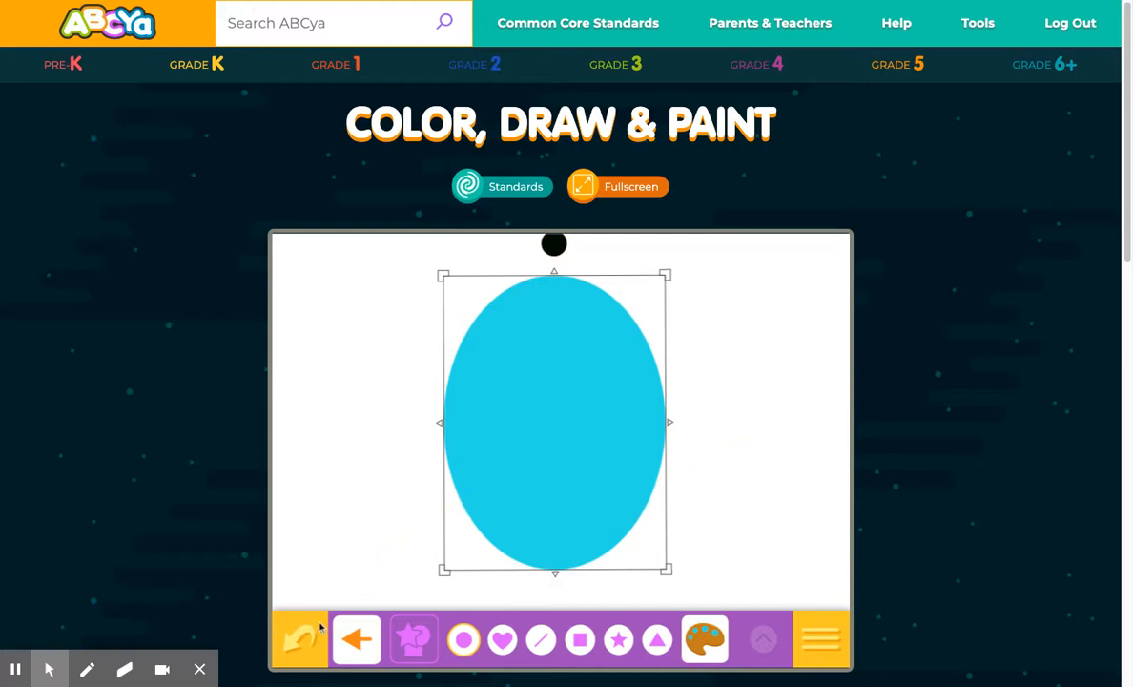
- Paint three curved purple stripes across the lower, middle and upper parts of the egg with the paintbrush
{"action": "left_click", "coordinate": [762, 643]}
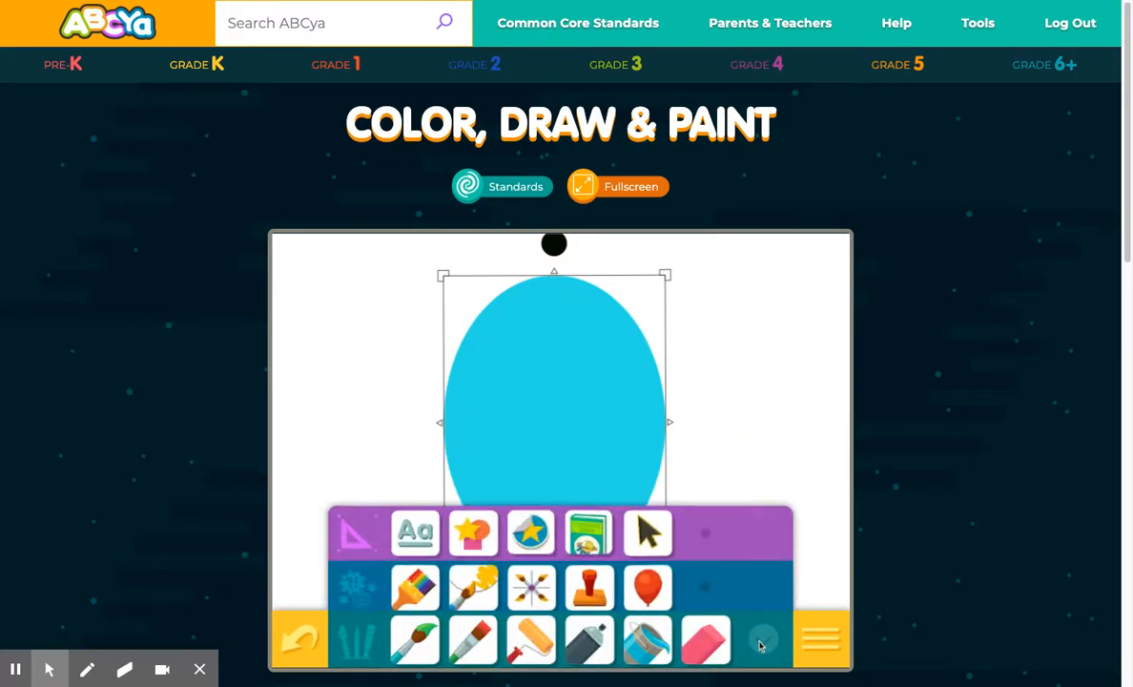
{"action": "left_click", "coordinate": [419, 637]}
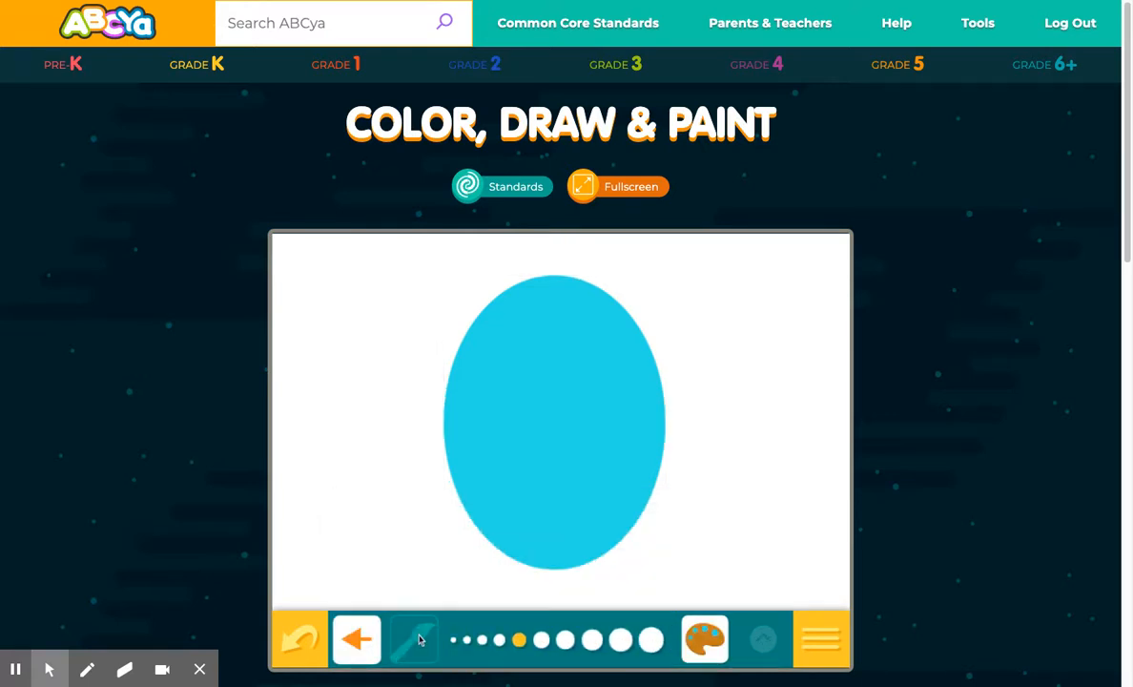
{"action": "left_click", "coordinate": [695, 645]}
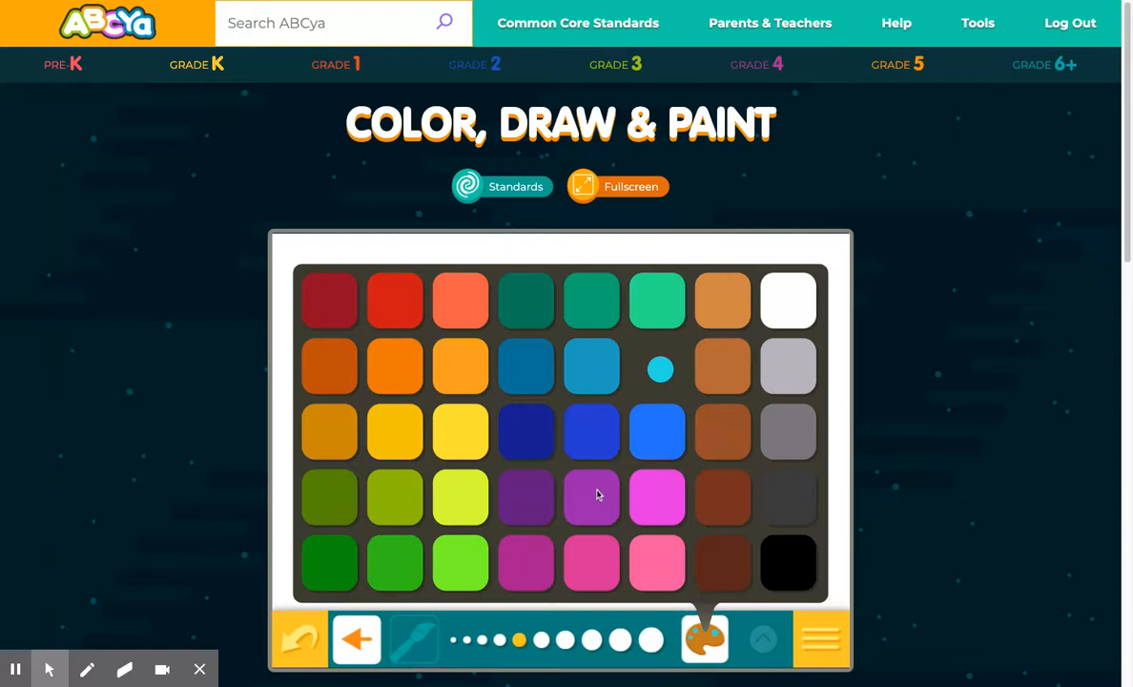
{"action": "left_click", "coordinate": [660, 368]}
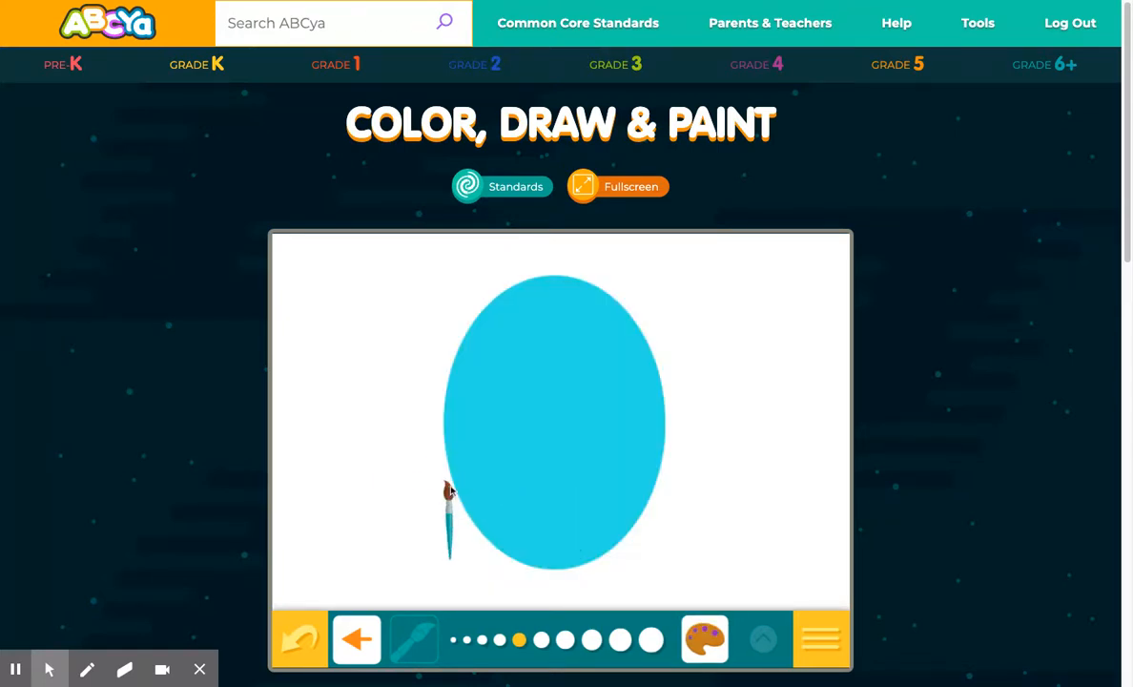
{"action": "mouse_move", "coordinate": [455, 480]}
{"action": "left_mouse_down"}
{"action": "mouse_move", "coordinate": [545, 507]}
{"action": "mouse_move", "coordinate": [645, 498]}
{"action": "mouse_move", "coordinate": [646, 513]}
{"action": "left_mouse_up"}
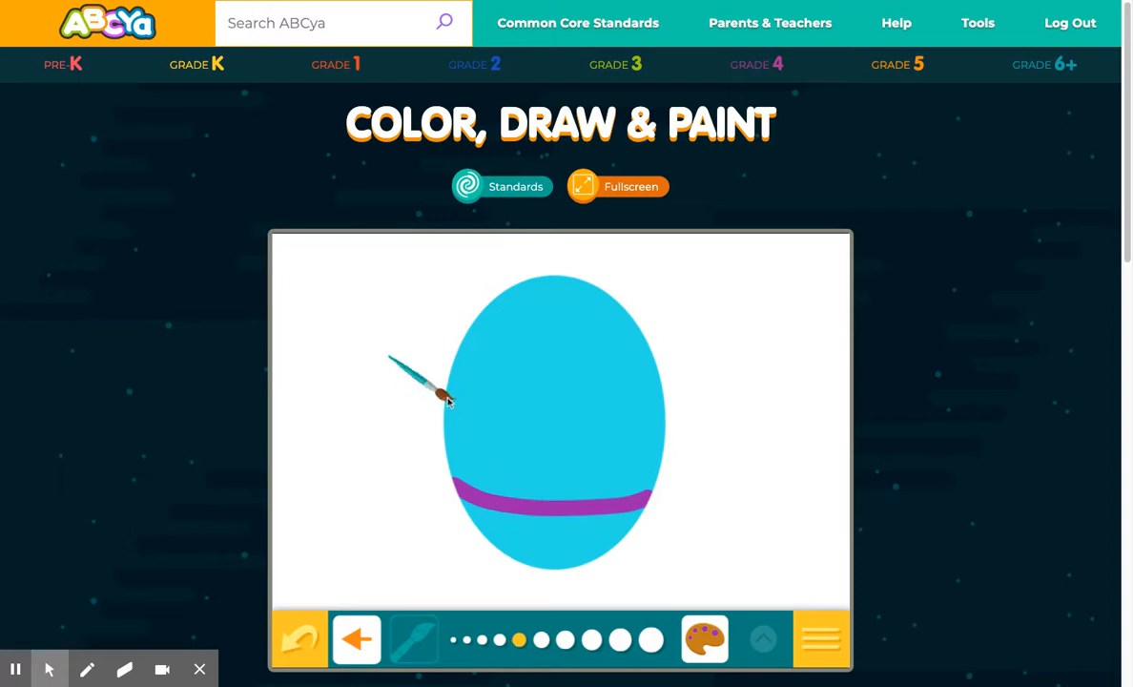
{"action": "mouse_move", "coordinate": [445, 404]}
{"action": "left_mouse_down"}
{"action": "mouse_move", "coordinate": [501, 437]}
{"action": "mouse_move", "coordinate": [582, 434]}
{"action": "mouse_move", "coordinate": [647, 421]}
{"action": "mouse_move", "coordinate": [665, 404]}
{"action": "left_mouse_up"}
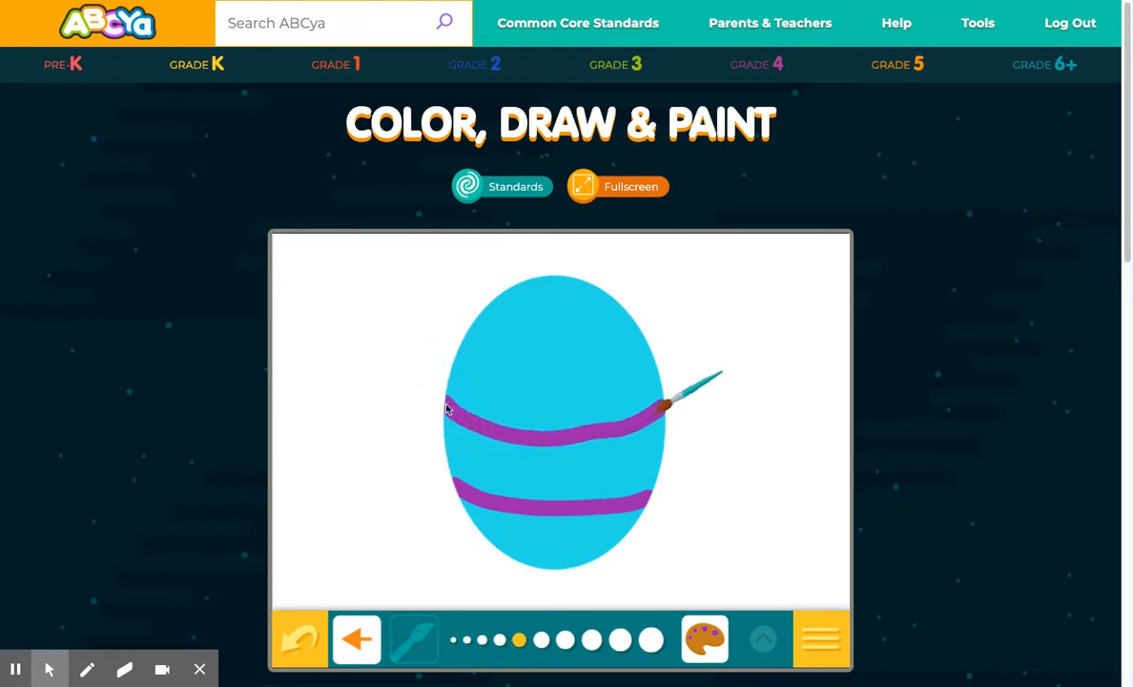
{"action": "mouse_move", "coordinate": [465, 334]}
{"action": "left_mouse_down"}
{"action": "mouse_move", "coordinate": [560, 361]}
{"action": "mouse_move", "coordinate": [634, 338]}
{"action": "left_mouse_up"}
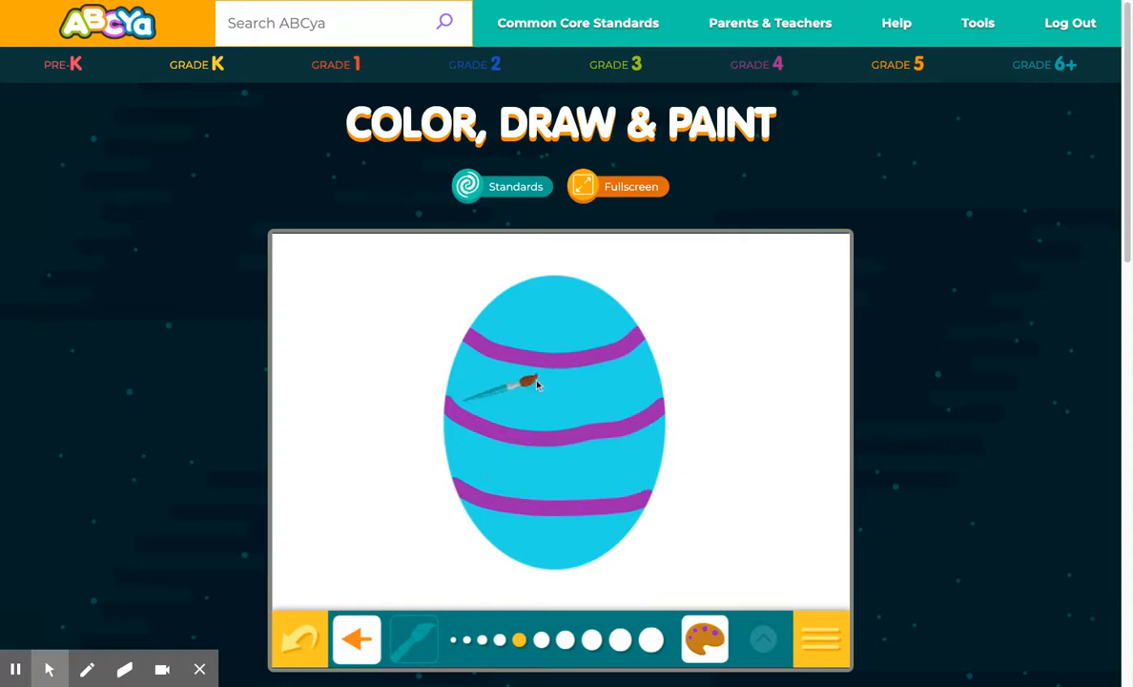
- Fill the egg's section below the lowest stripe with light pink using the paint bucket
{"action": "left_click", "coordinate": [764, 641]}
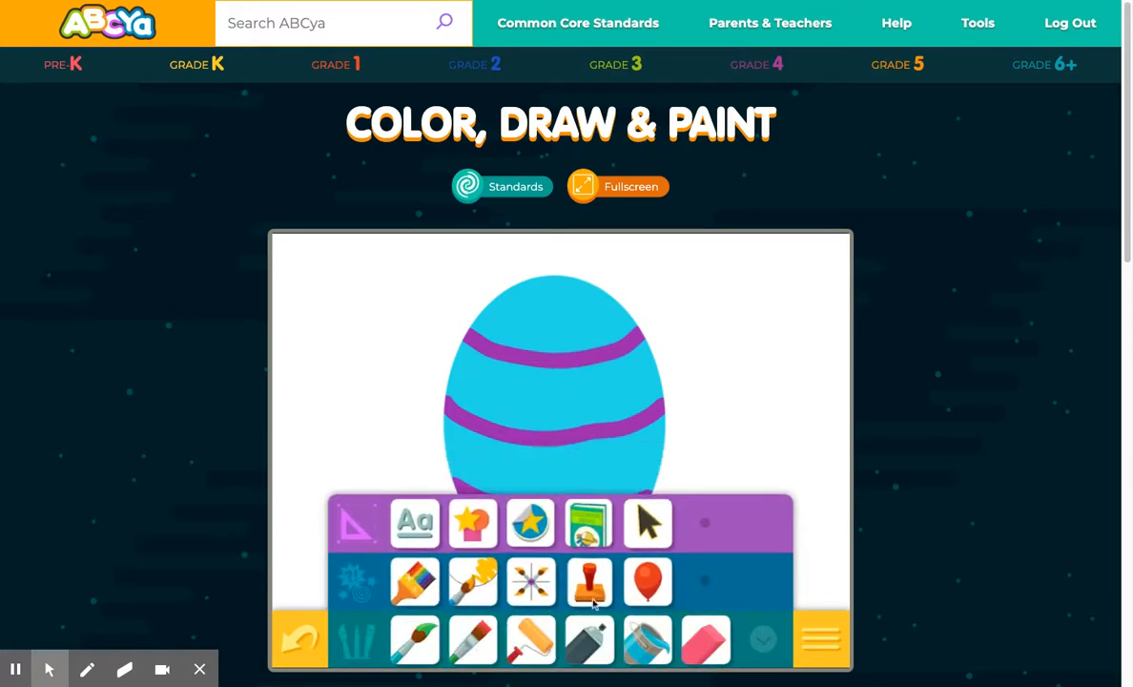
{"action": "left_click", "coordinate": [639, 641]}
{"action": "left_click", "coordinate": [540, 641]}
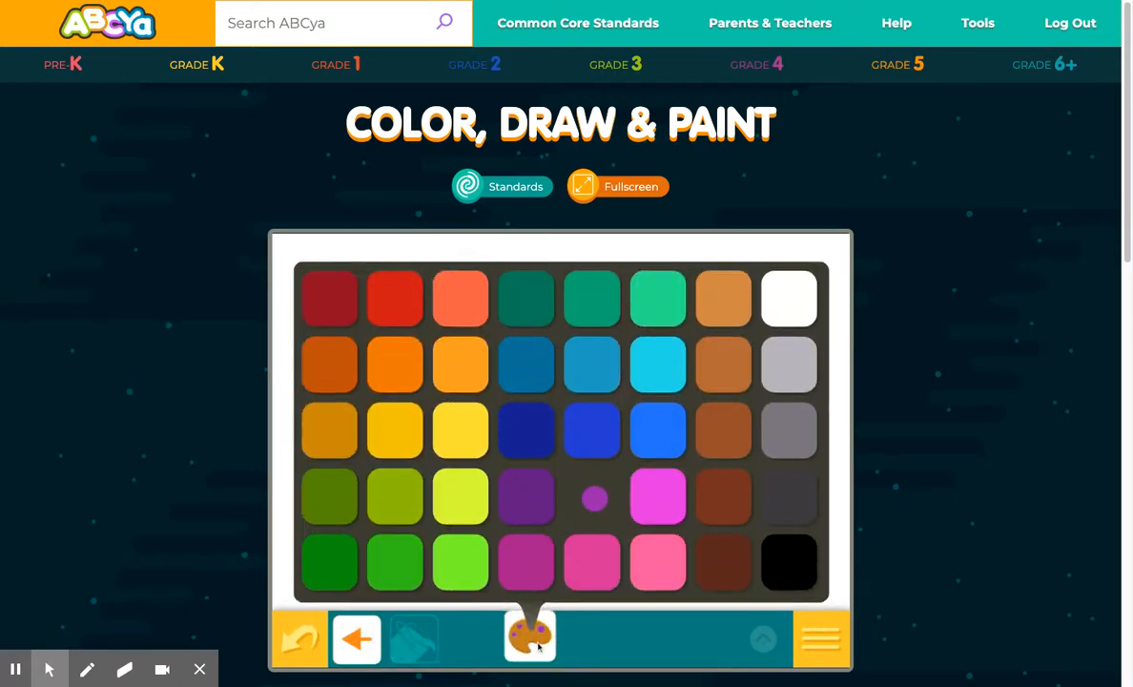
{"action": "left_click", "coordinate": [655, 585]}
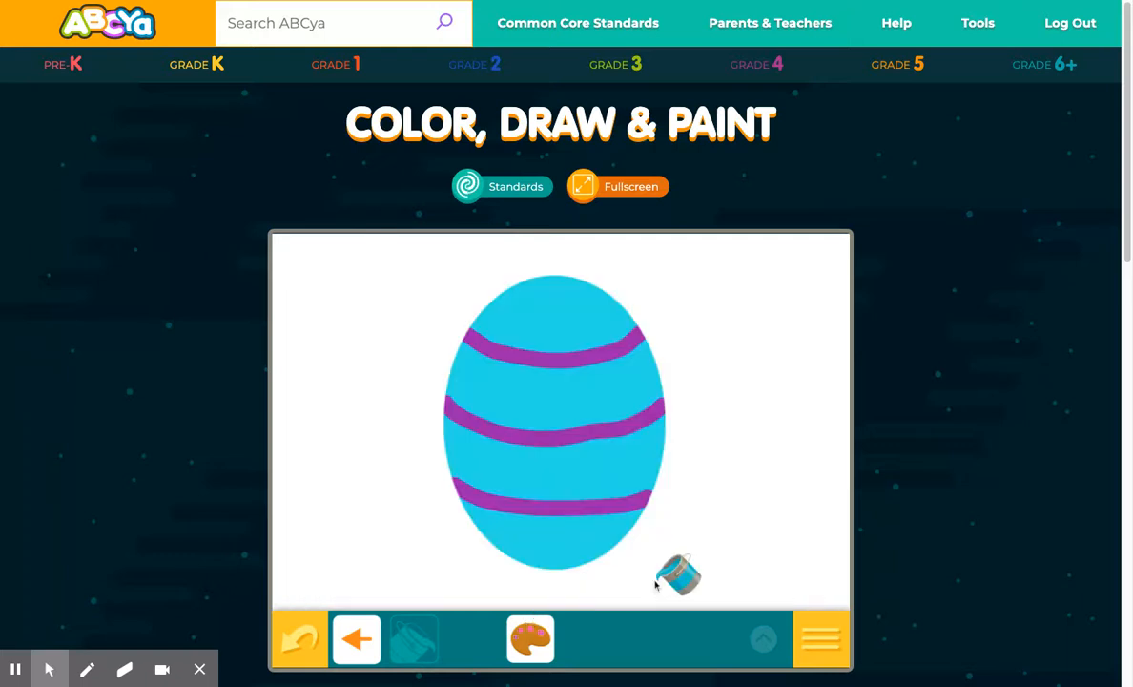
{"action": "left_click", "coordinate": [566, 546]}
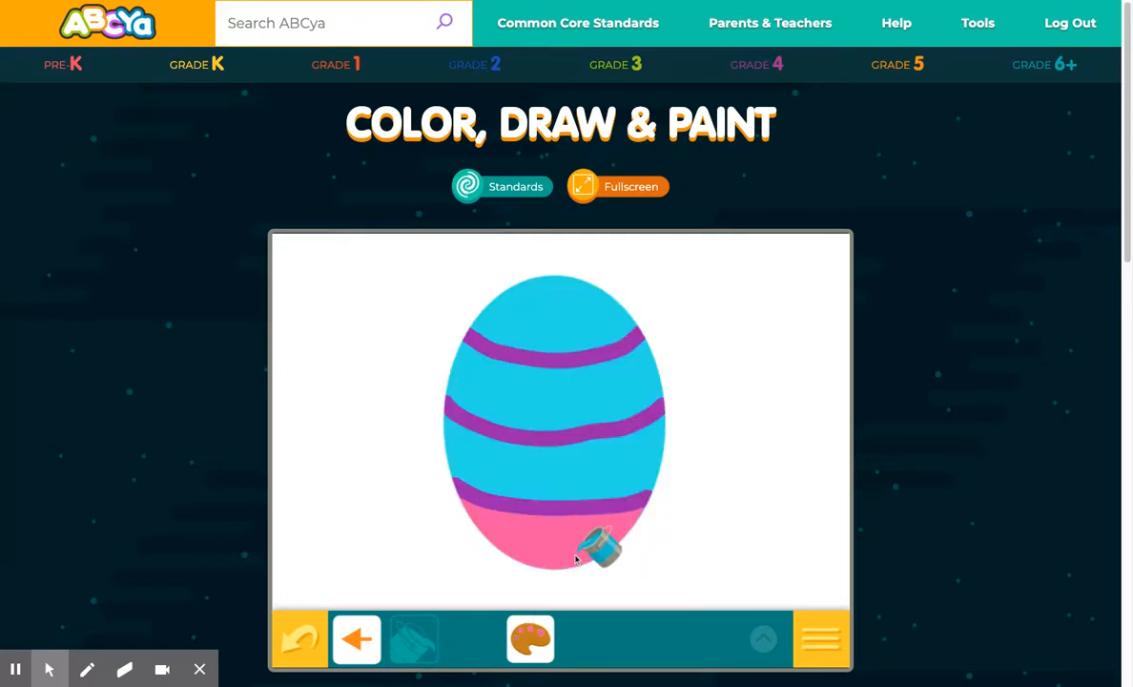
- Fill the egg's band between the upper and middle stripes with yellow
{"action": "left_click", "coordinate": [540, 638]}
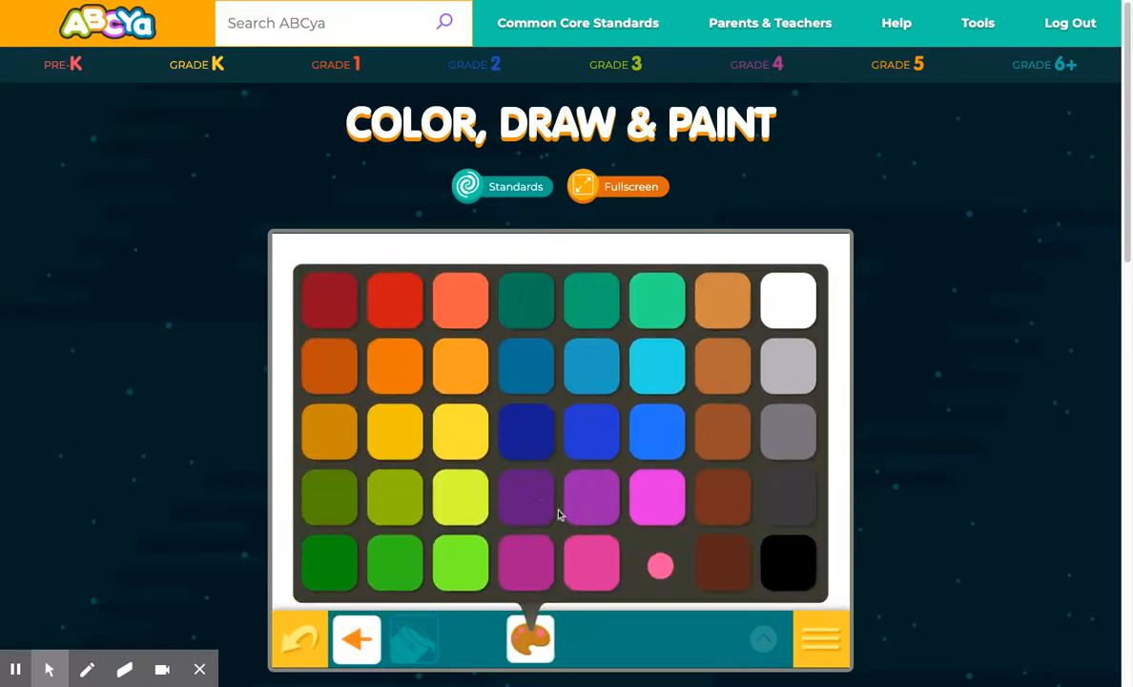
{"action": "left_click", "coordinate": [475, 445]}
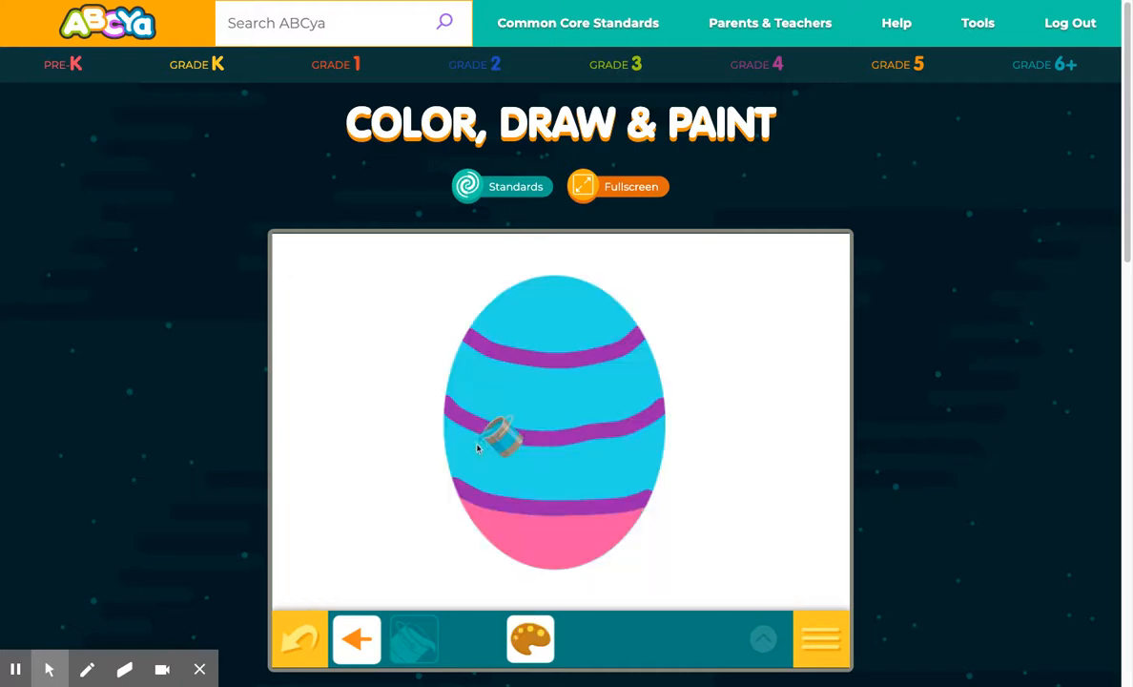
{"action": "left_click", "coordinate": [534, 397]}
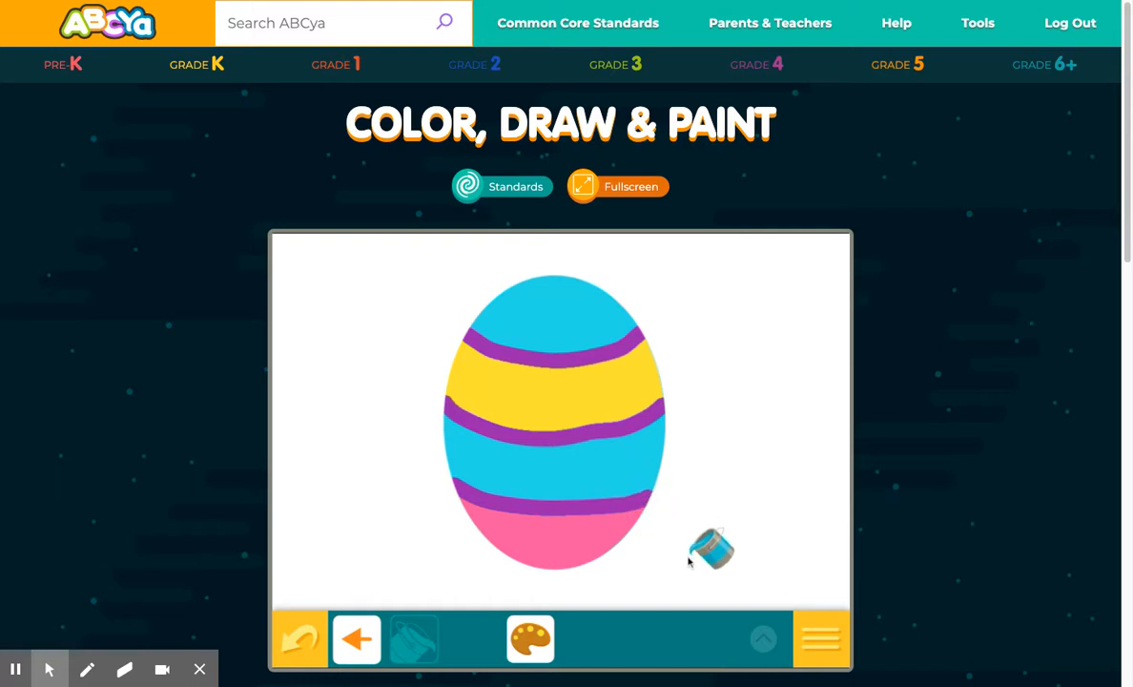
- Stamp three purple jelly beans in a row across the blue band between the middle and lowest stripes
{"action": "left_click", "coordinate": [763, 640]}
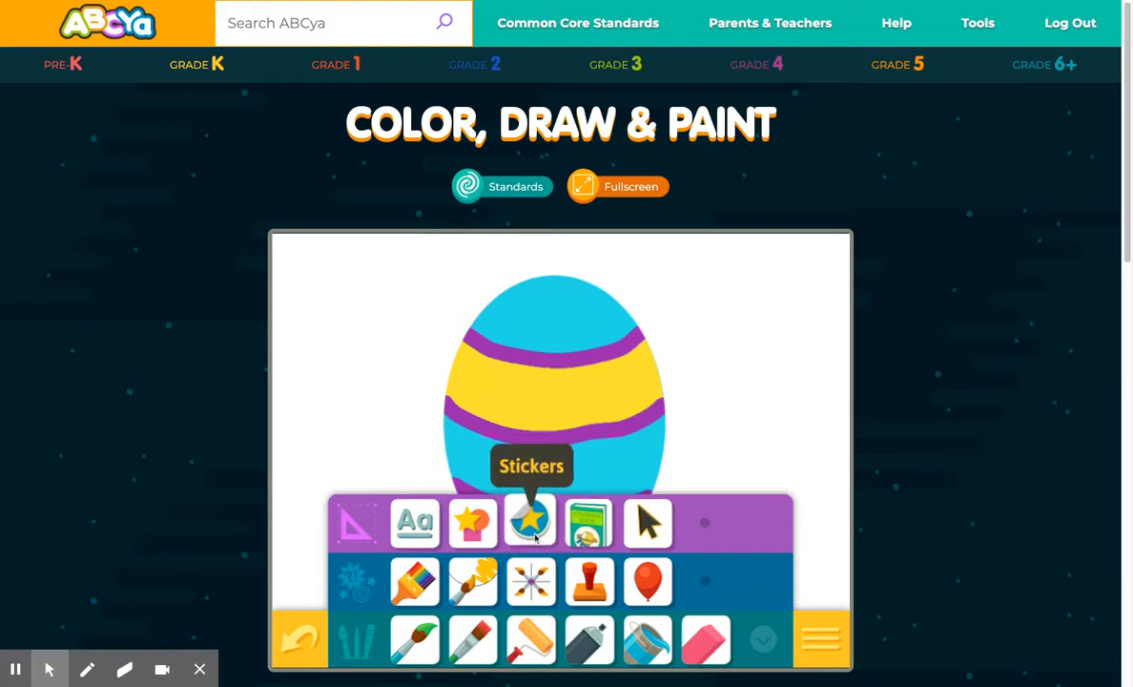
{"action": "left_click", "coordinate": [593, 581]}
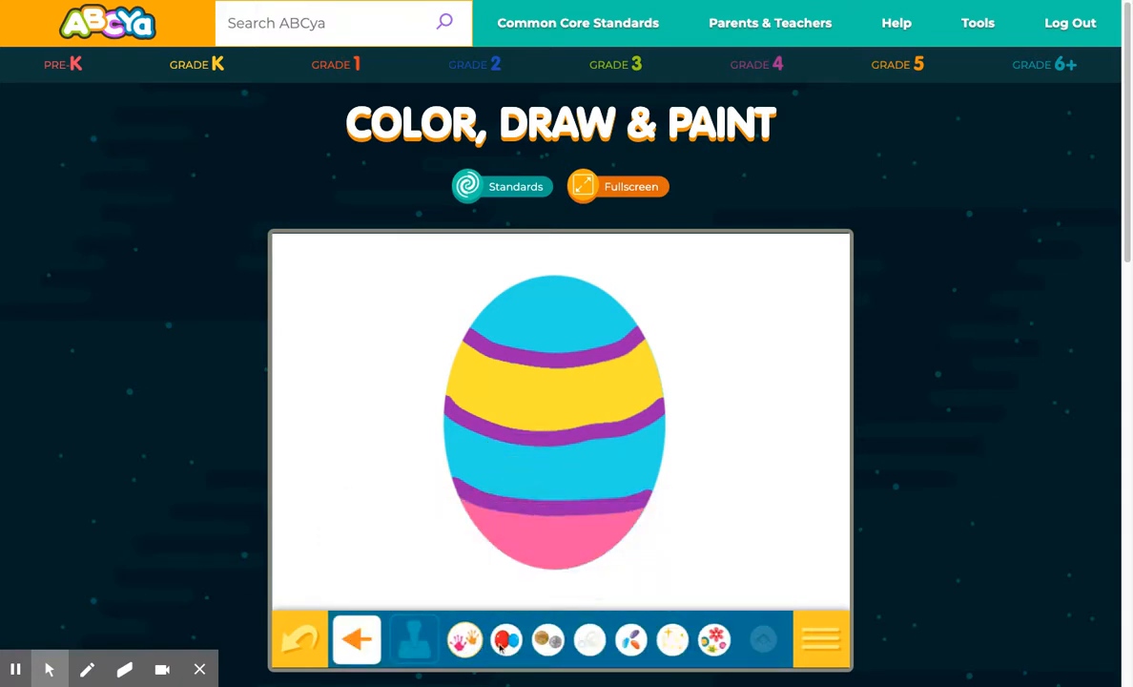
{"action": "left_click", "coordinate": [633, 641]}
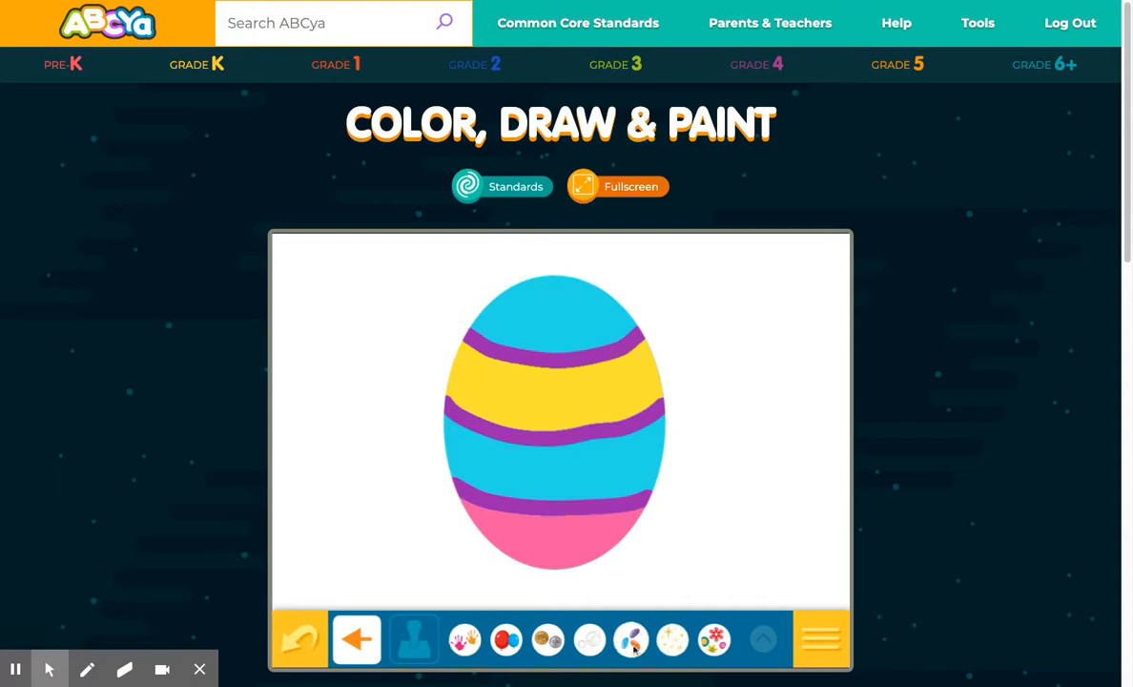
{"action": "left_click", "coordinate": [496, 474]}
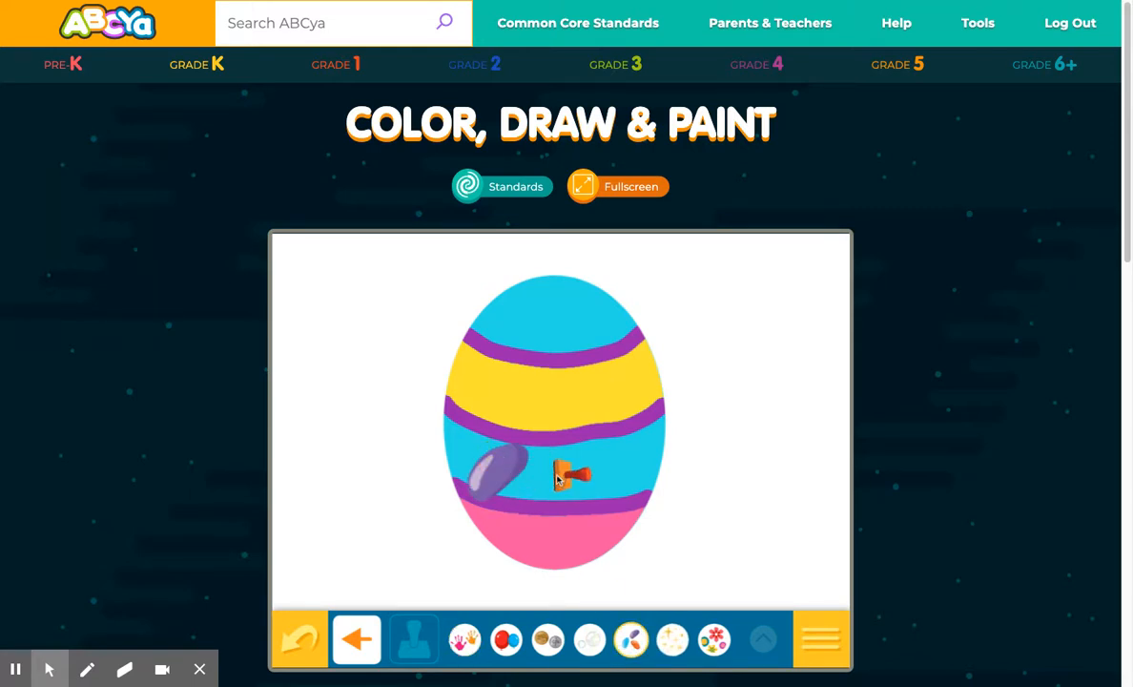
{"action": "left_click", "coordinate": [556, 469]}
{"action": "left_click", "coordinate": [616, 458]}
- Stamp two red flowers side by side on the blue section at the top of the egg
{"action": "left_click", "coordinate": [713, 641]}
{"action": "left_click", "coordinate": [526, 318]}
{"action": "left_click", "coordinate": [567, 321]}
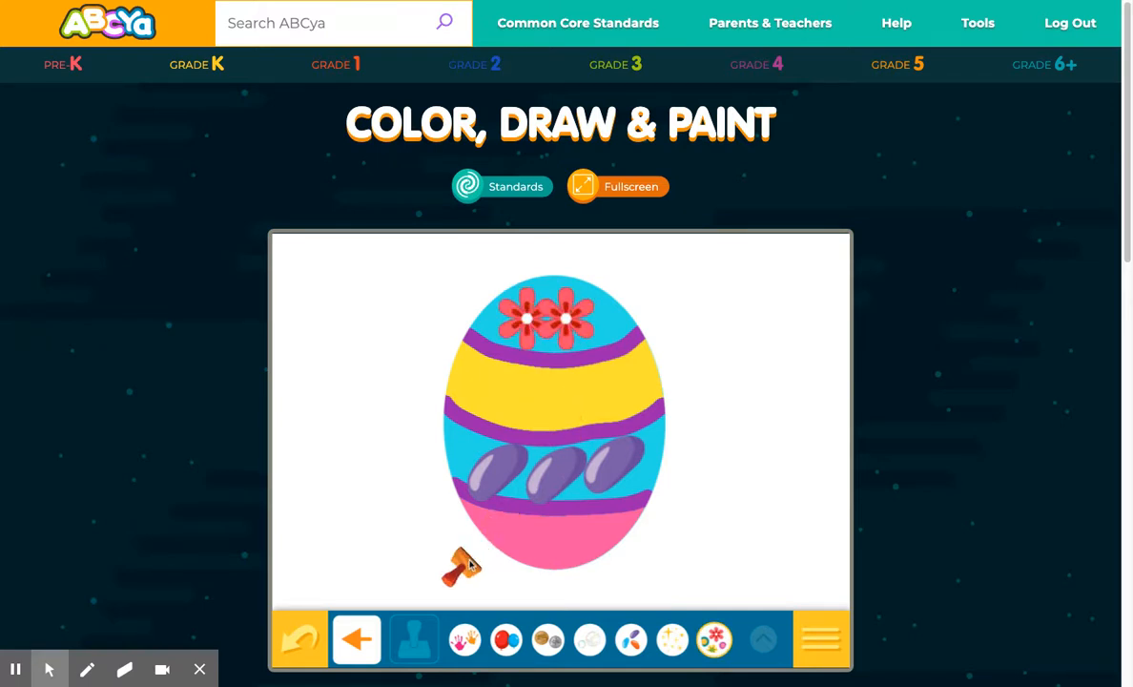
- Activate the Text tool and open the drawing's new, save, print and import options
{"action": "left_click", "coordinate": [760, 641]}
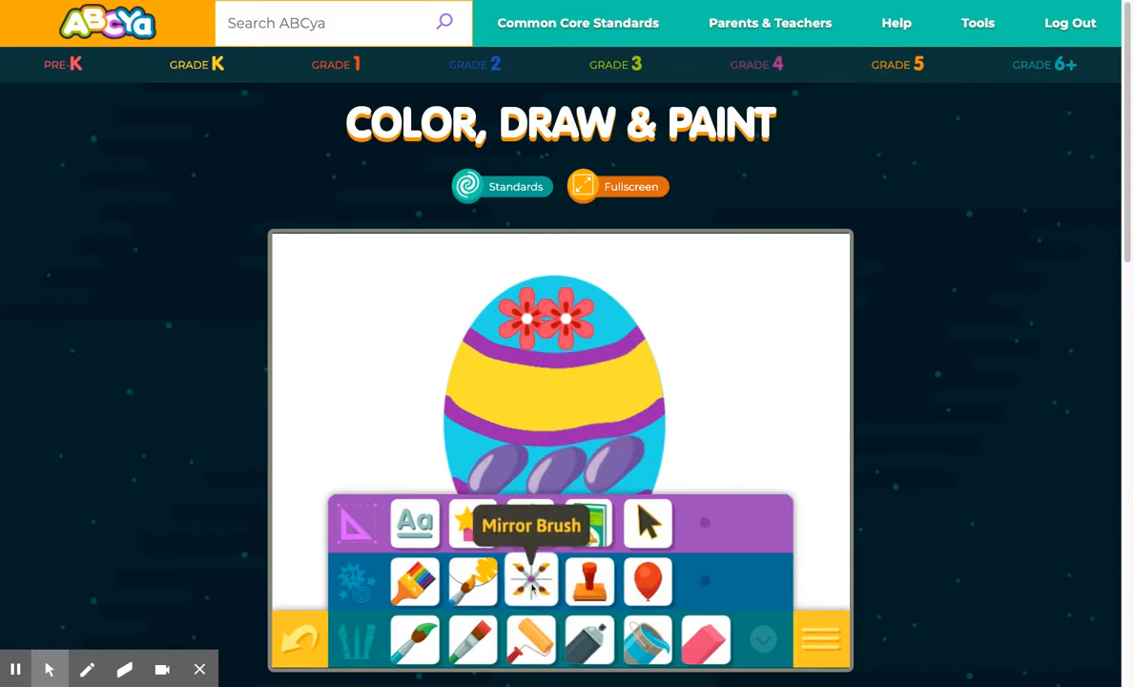
{"action": "left_click", "coordinate": [415, 523]}
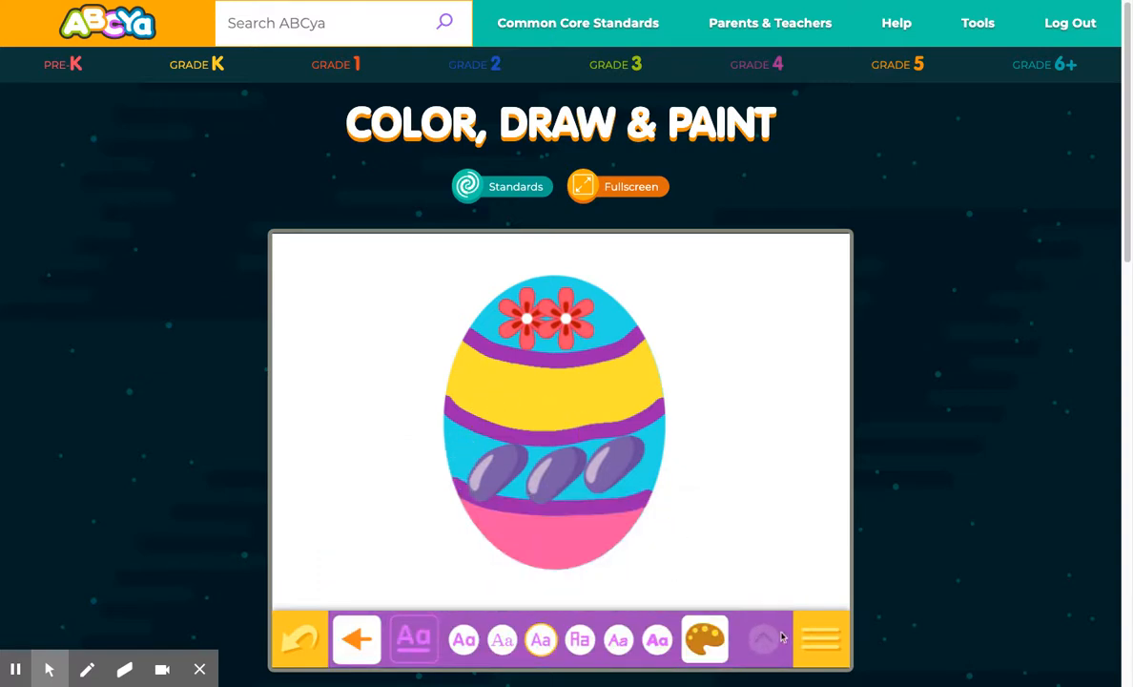
{"action": "left_click", "coordinate": [821, 637]}
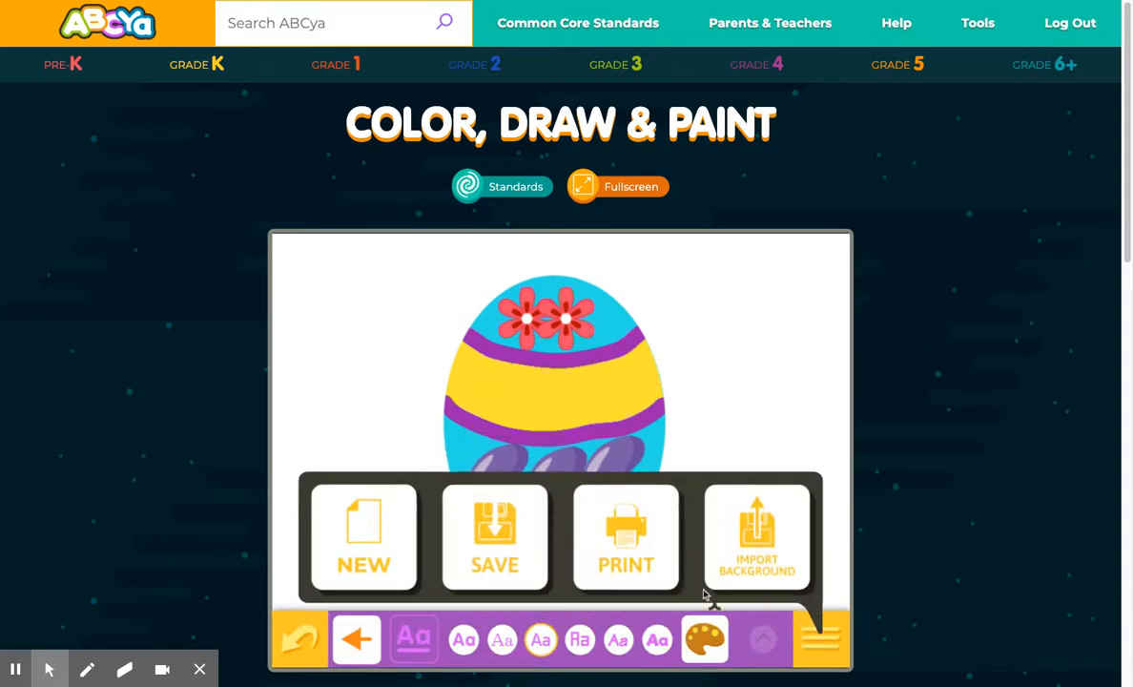